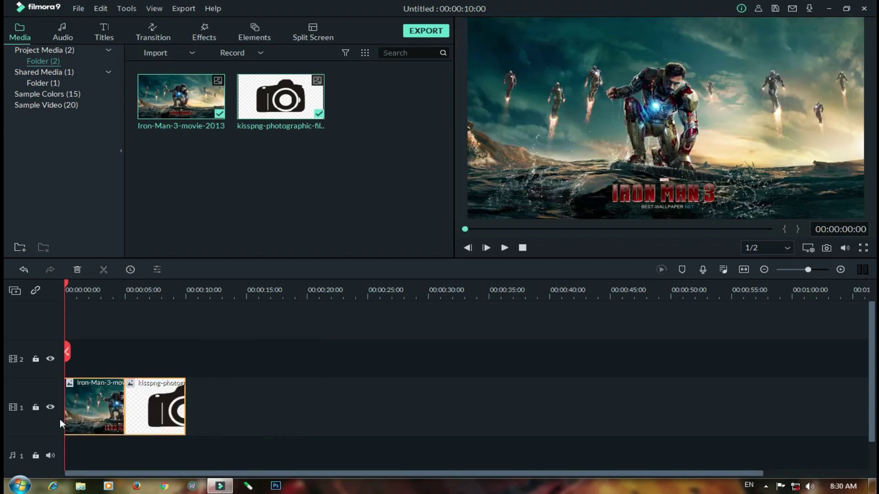
Step: Move the camera image clip onto track 2, directly above the Iron Man clip at the start of the timeline
left_click_drag(146, 404, 187, 320)
left_click_drag(85, 402, 85, 438)
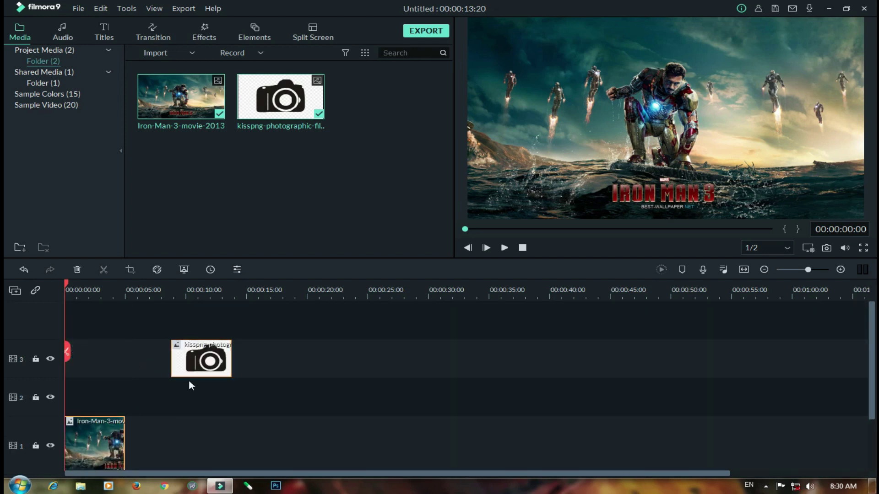
left_click_drag(190, 366, 89, 392)
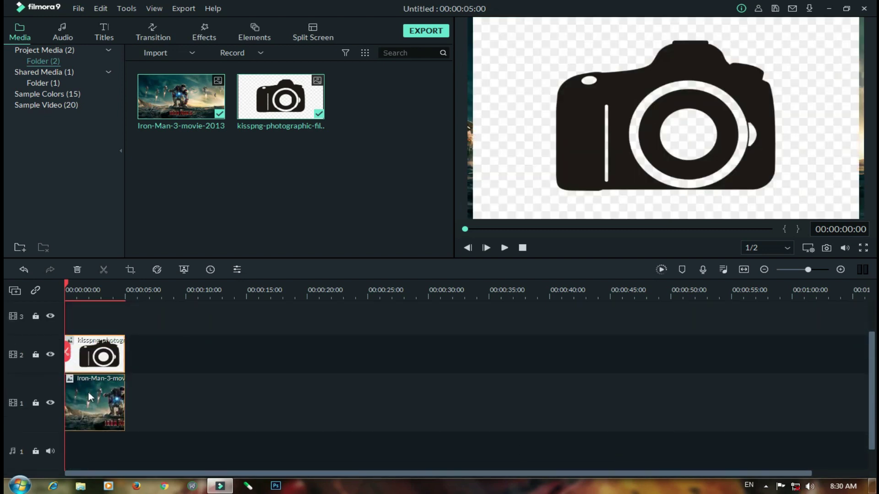
Step: Extend the camera clip and the Iron Man clip so both end at 00:00:06:12
left_click_drag(124, 357, 142, 357)
left_click(120, 398)
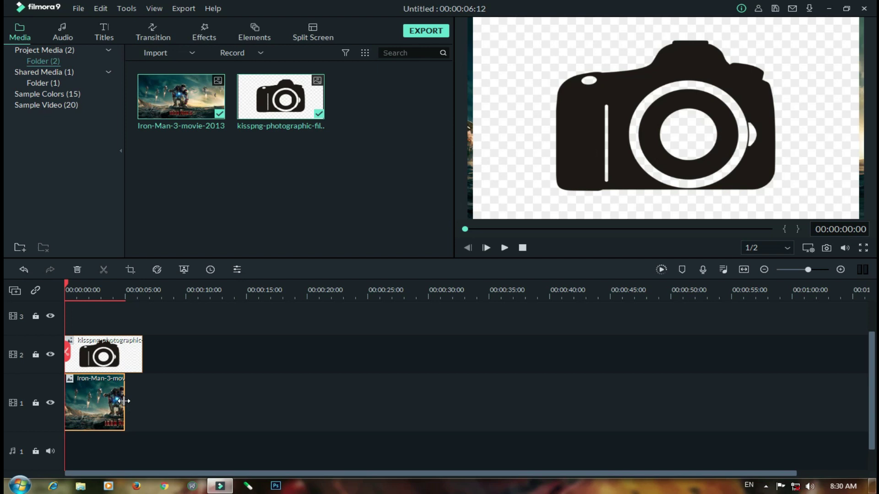
mouse_move(124, 401)
left_mouse_down()
mouse_move(139, 420)
mouse_move(139, 408)
left_mouse_up()
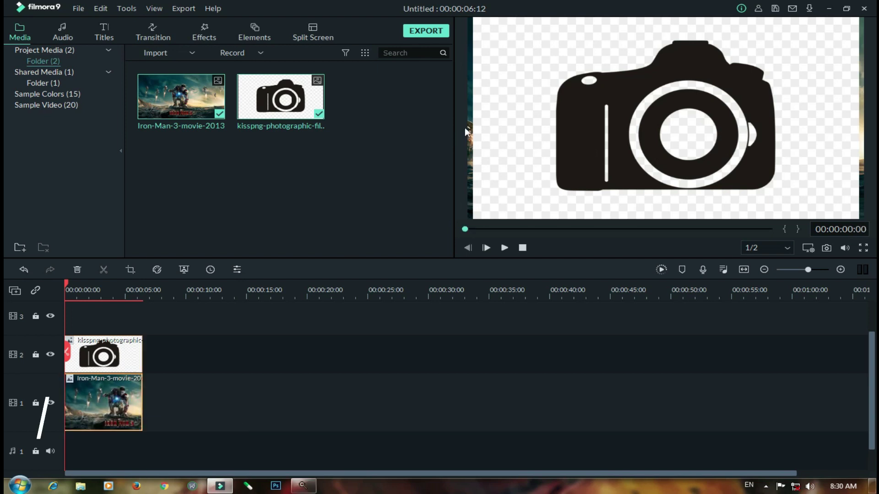
Step: Play to 00:00:01:06, then shift the camera image right in the frame and shrink it slightly from its upper-left corner
key("space")
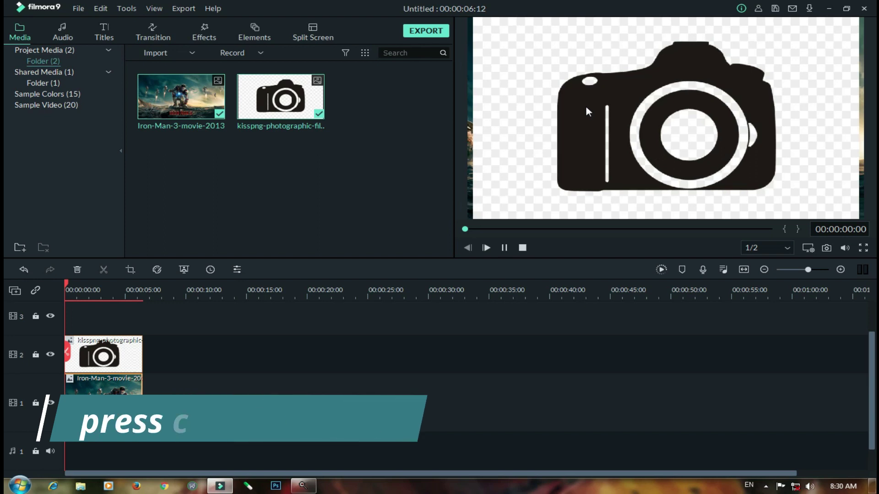
key("space")
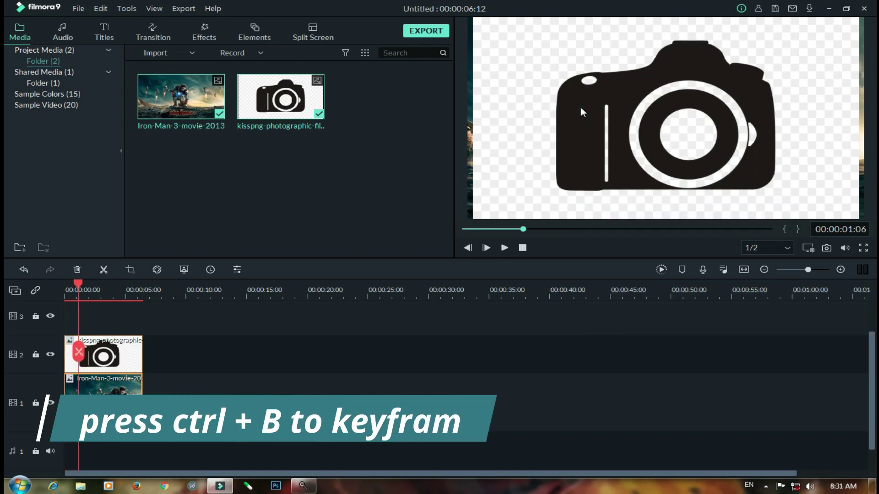
left_click_drag(581, 110, 612, 114)
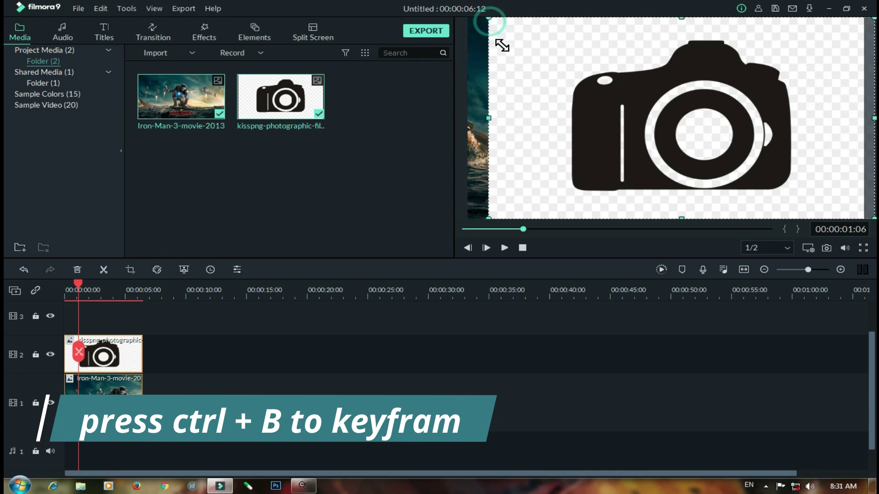
left_click_drag(502, 45, 504, 51)
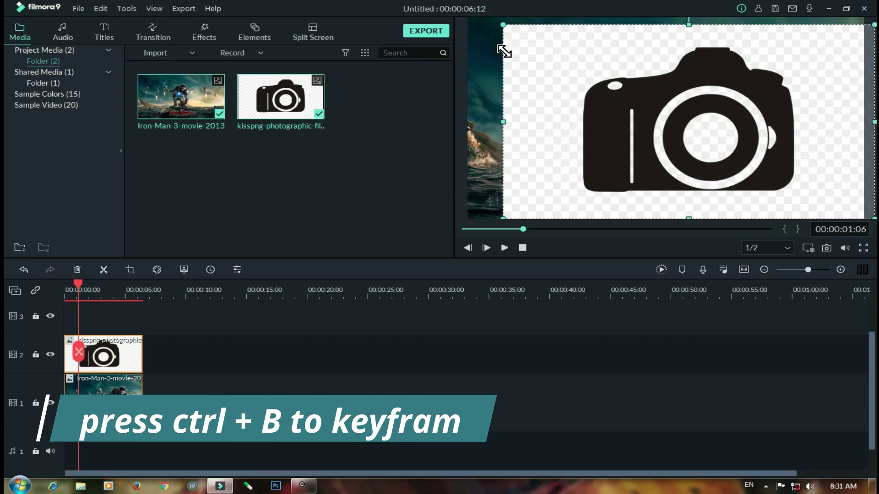
Step: Split the camera clip at 00:00:01:21 and shrink the second segment's image from its upper-right corner
left_click(489, 165)
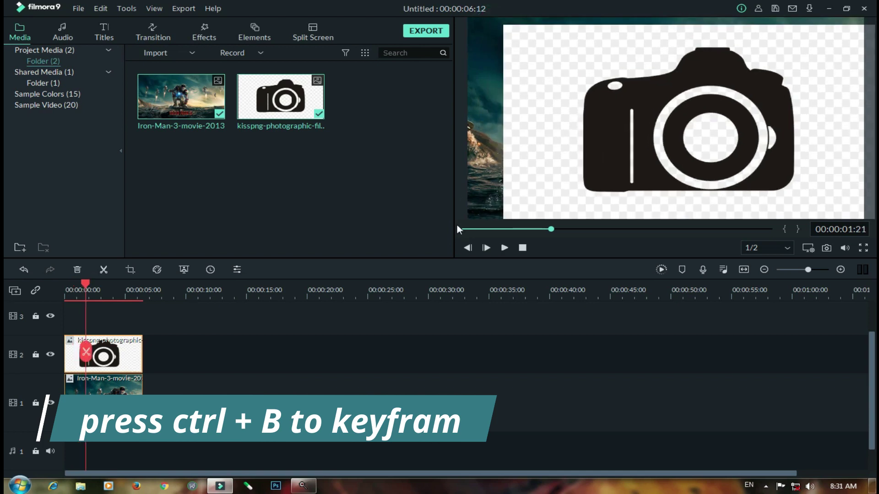
key("ctrl+b")
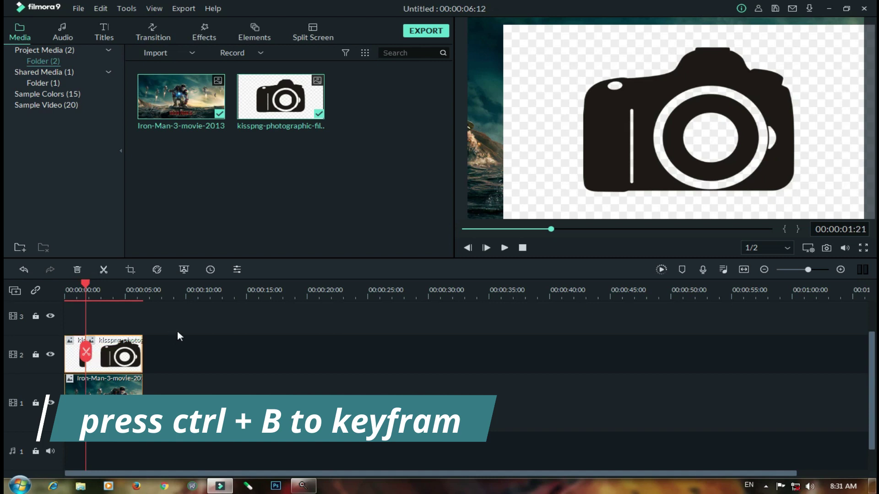
left_click_drag(872, 23, 845, 45)
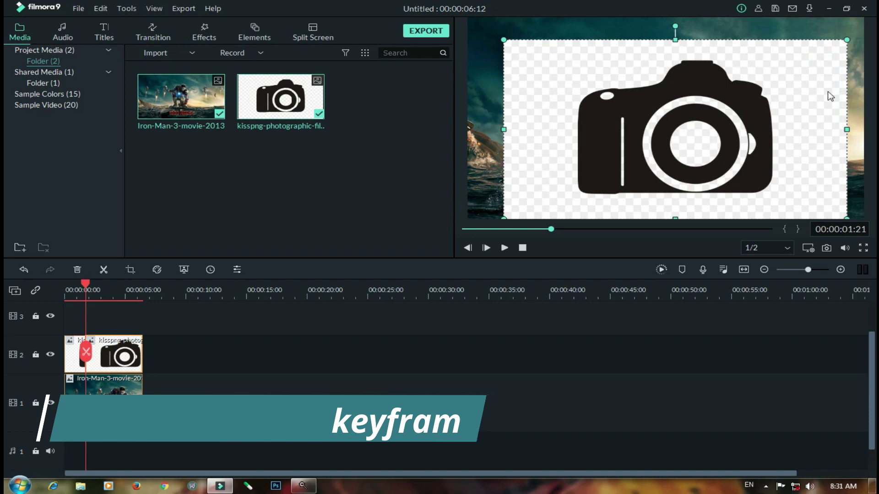
Step: Split the camera clip at 00:00:03:01 and shrink the new segment's image from its lower-left corner
key("space")
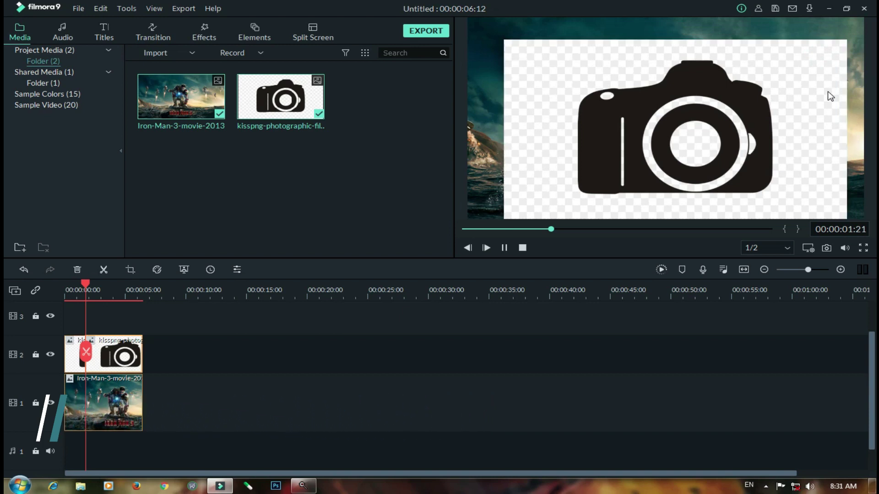
key("space")
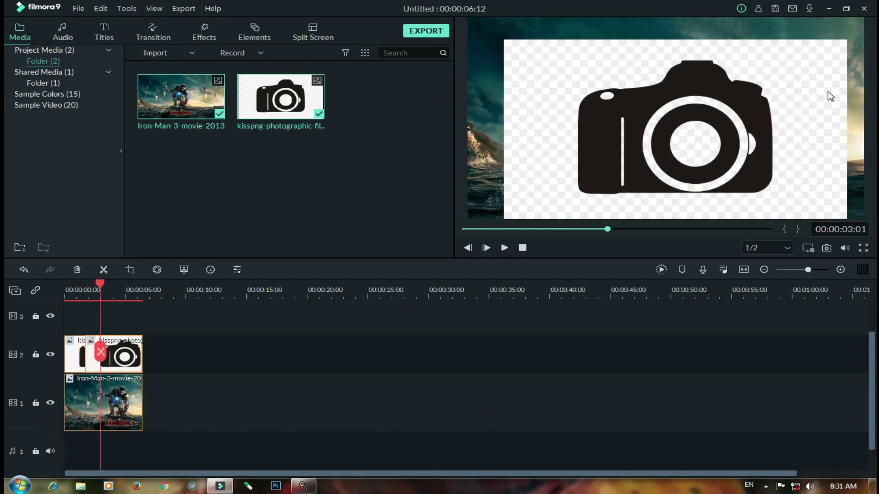
key("ctrl+b")
left_click(784, 111)
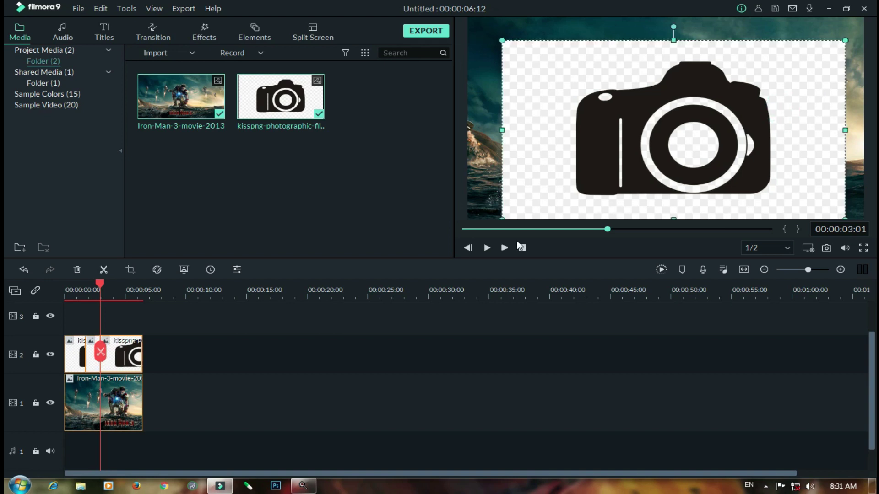
left_click_drag(501, 218, 536, 205)
Step: Split the camera clip at 00:00:03:22 and shrink the new segment's image further from its left side
key("space")
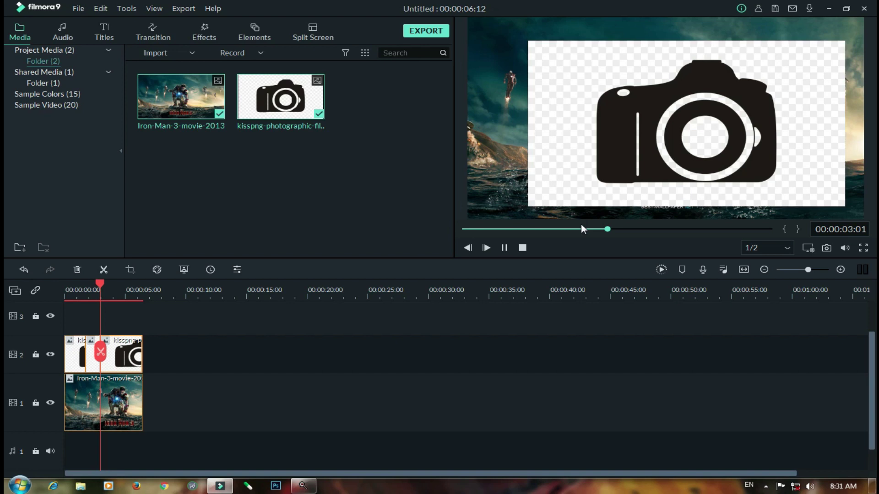
key("space")
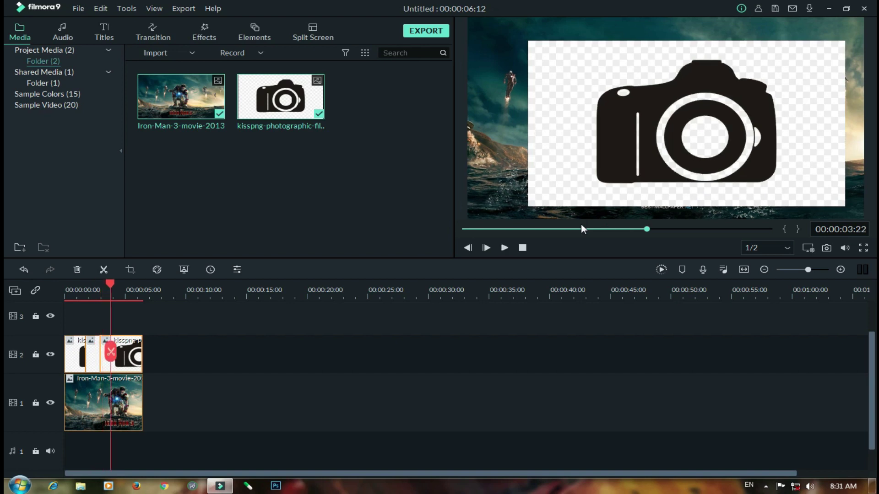
left_click(531, 113)
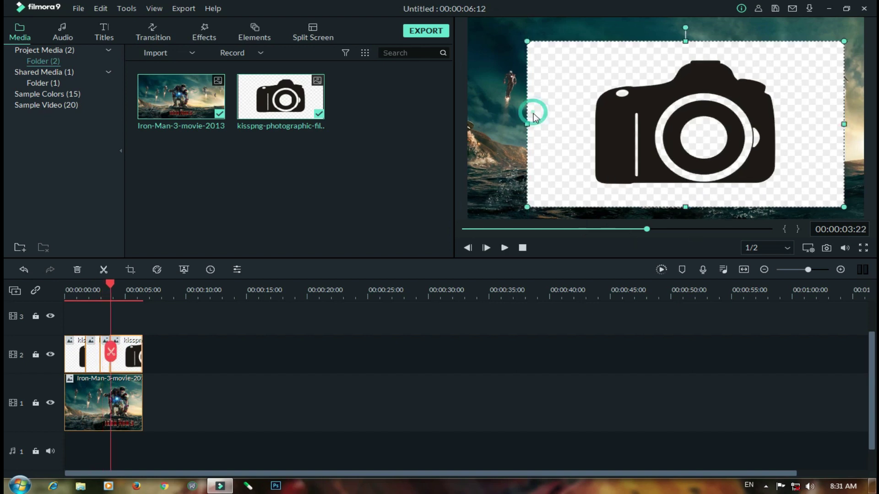
left_click_drag(525, 127, 547, 151)
left_click_drag(547, 205, 556, 198)
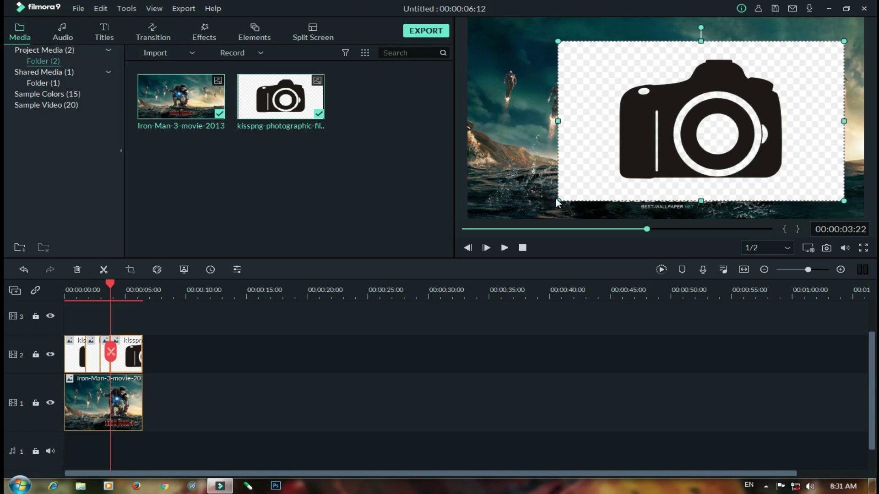
Step: Move the camera image down and right at 00:00:04:18, and split the clip at 00:00:05:16, shifting the new segment's image left
key("space")
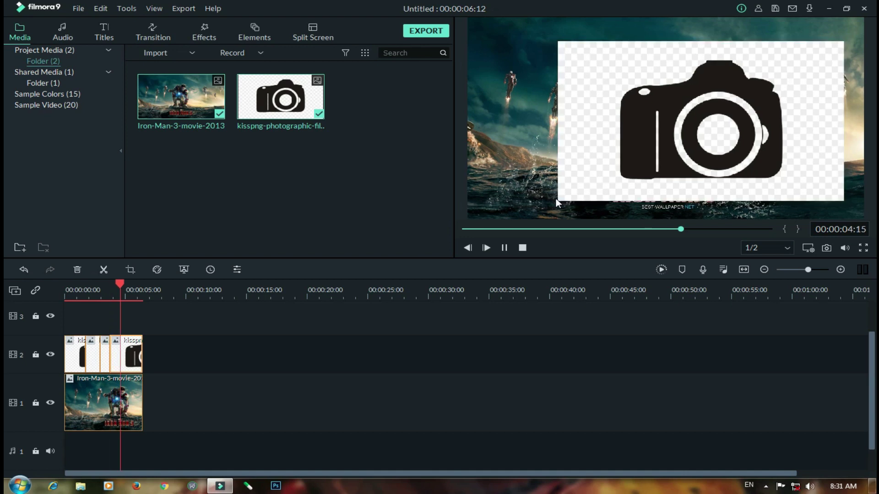
left_click(677, 81)
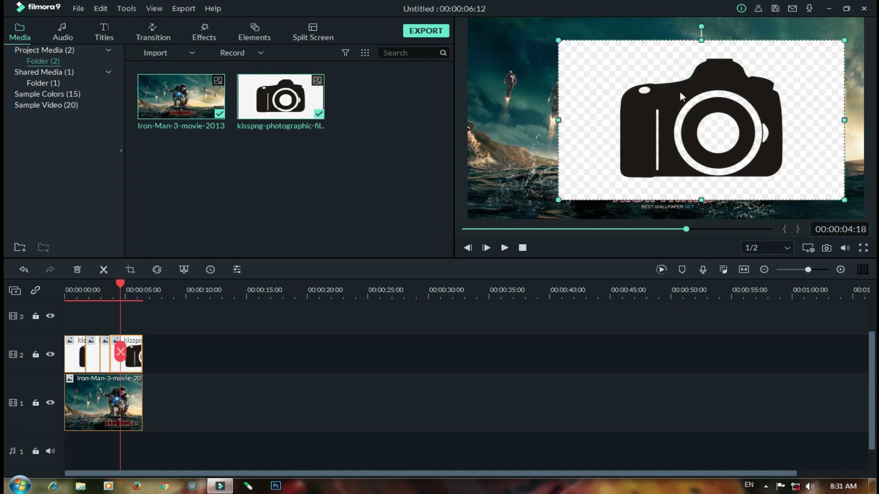
left_click_drag(678, 94, 704, 131)
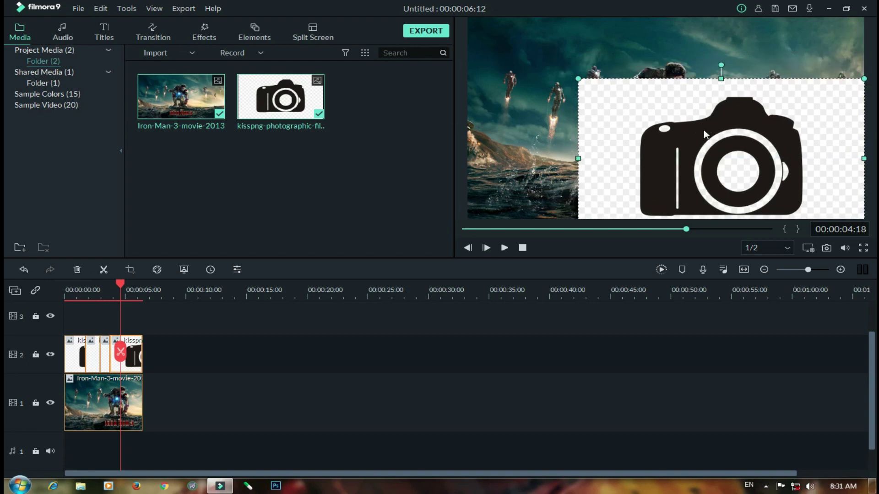
key("space")
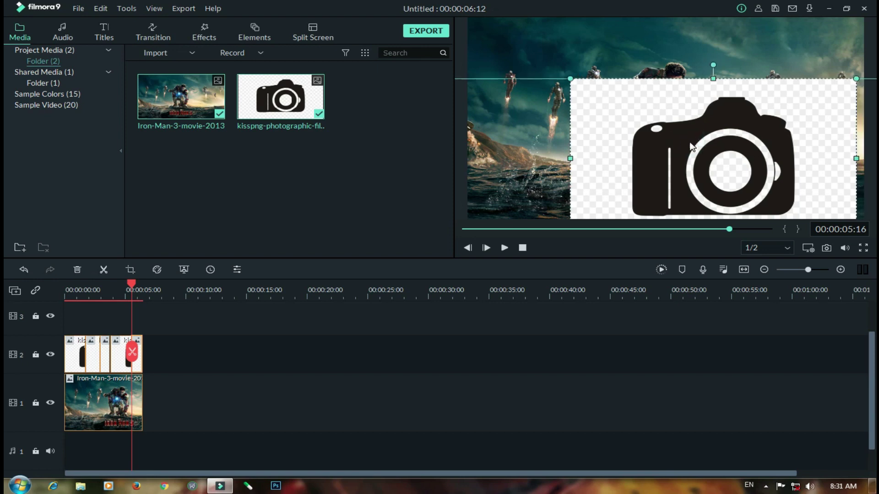
left_click_drag(691, 146, 666, 158)
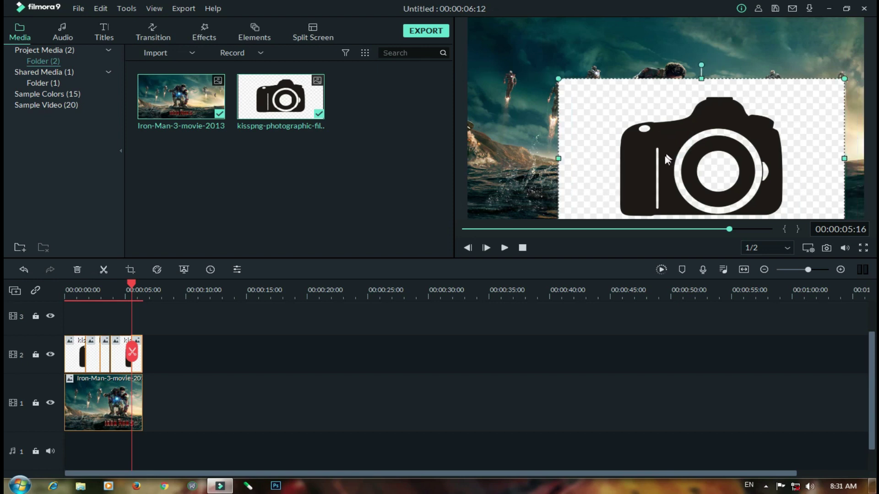
Step: Split the camera clip at 00:00:06:05 and move the last segment's image left and up in the frame
key("space")
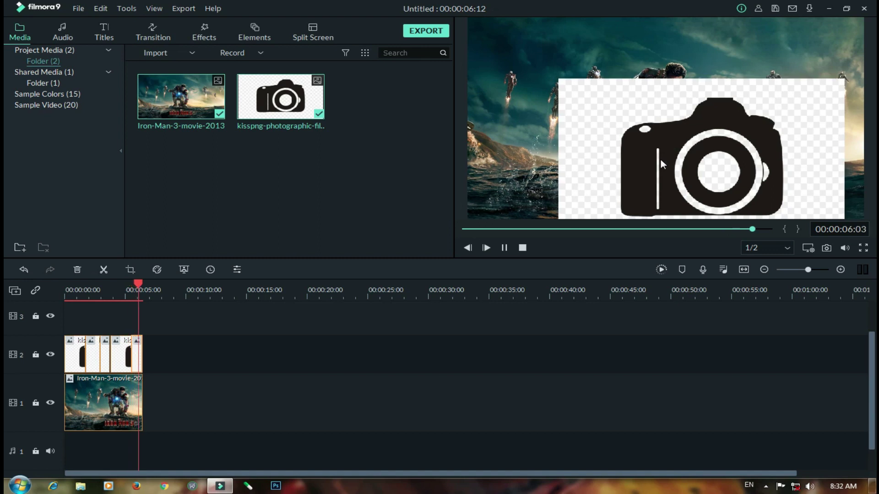
left_click(661, 159)
left_click_drag(659, 159, 609, 156)
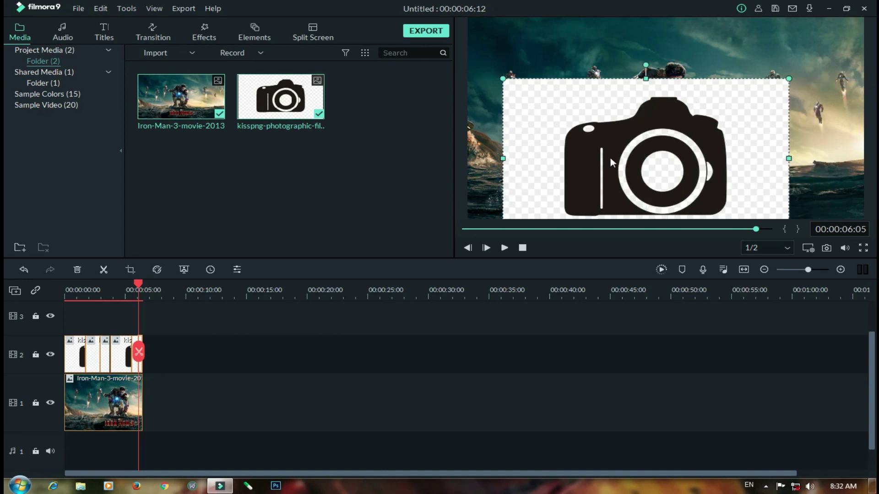
key("space")
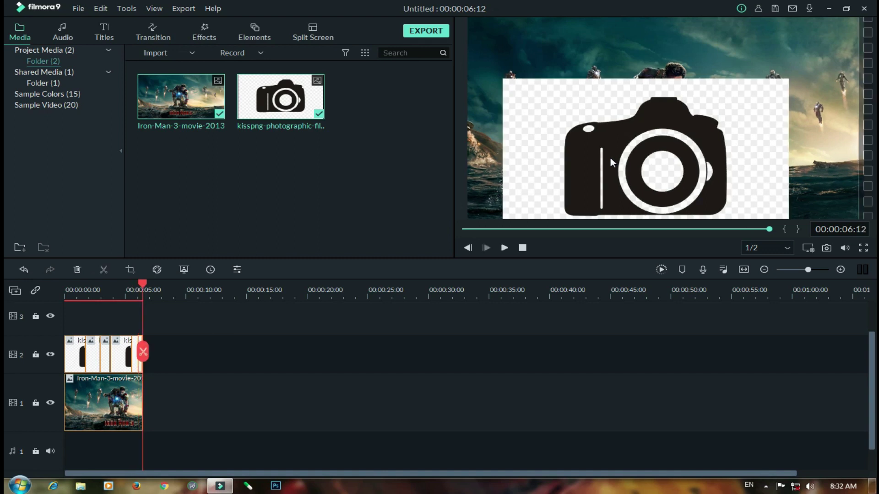
left_click_drag(609, 157, 608, 108)
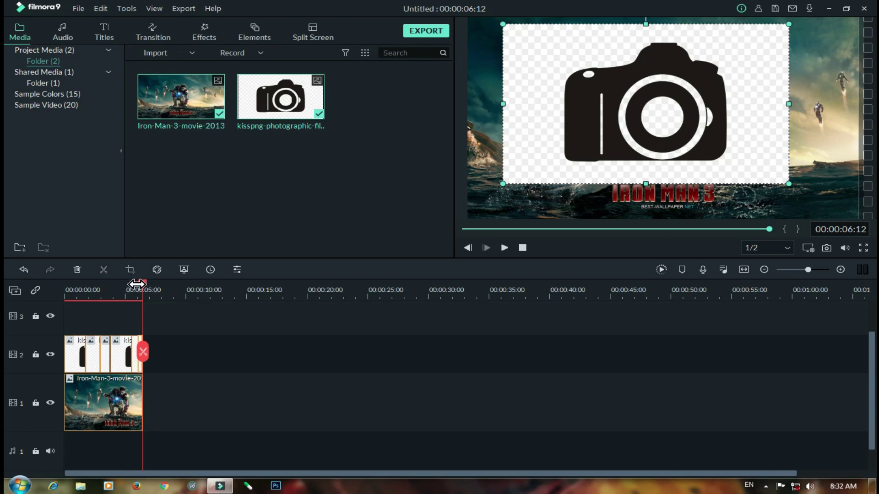
Step: Return the playhead to the start of the timeline and render the preview
left_click_drag(144, 284, 93, 284)
key("Home")
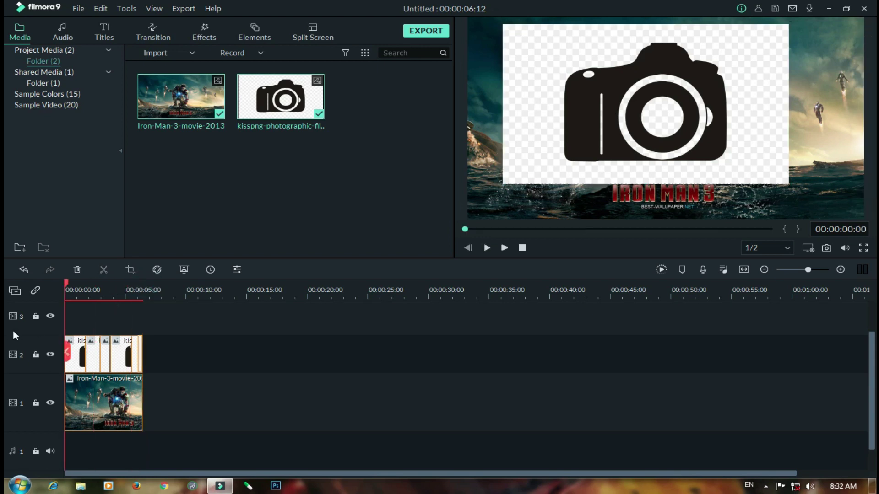
left_click(661, 269)
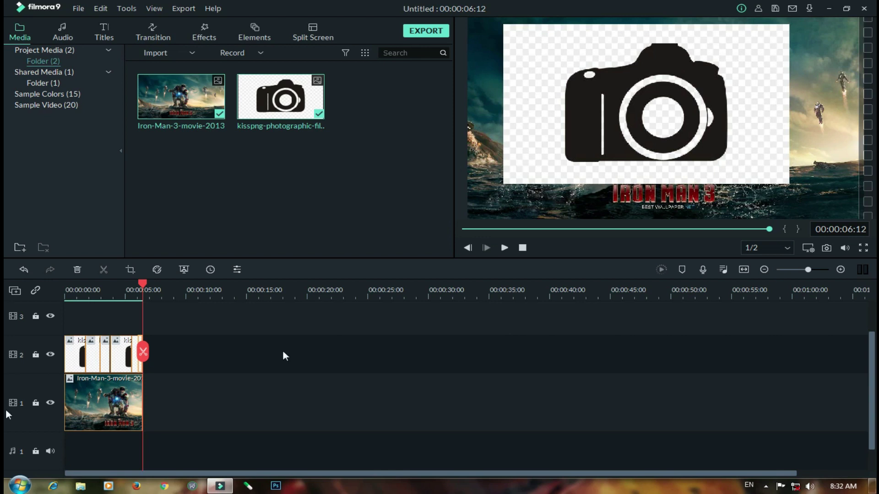
Step: Open the last camera segment's editing settings and expand its Transform options
left_click(236, 270)
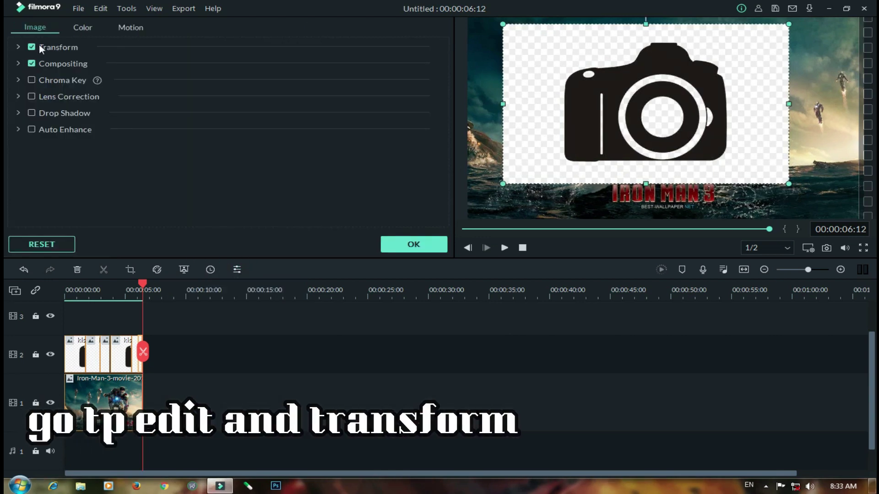
left_click(18, 46)
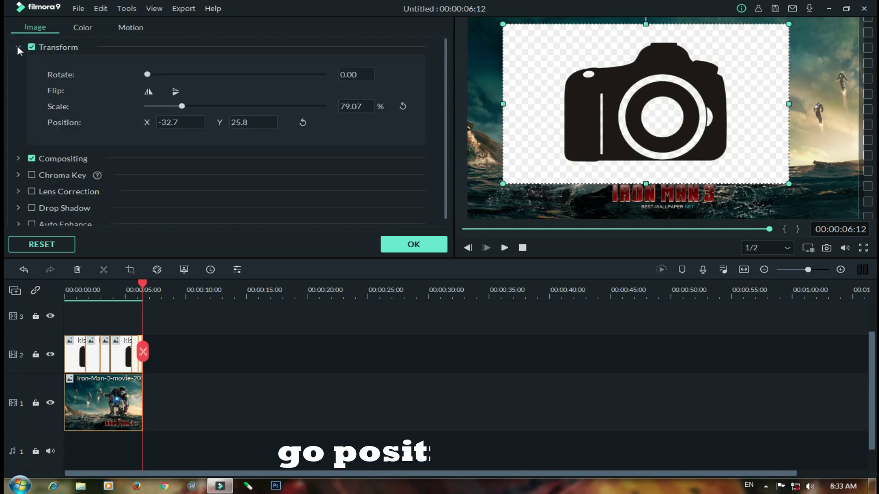
left_click_drag(170, 76, 139, 88)
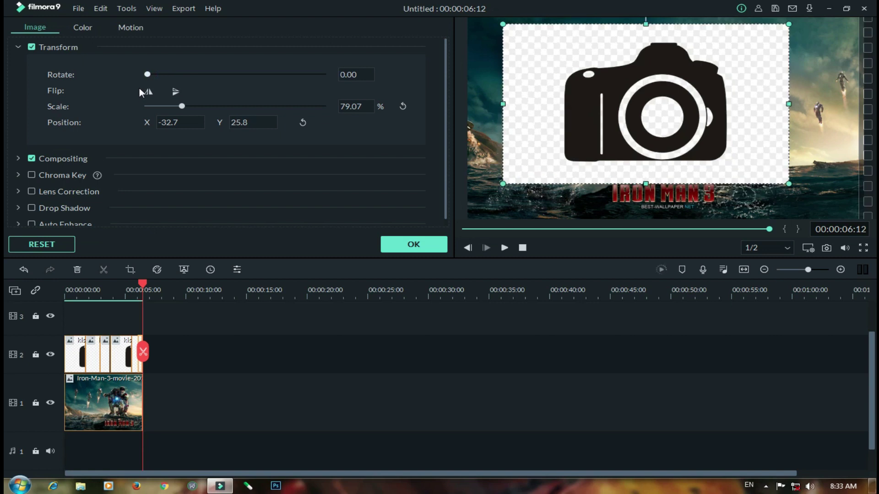
Step: Try flipping the last camera segment's image vertically and horizontally, reversing each flip
left_click(176, 92)
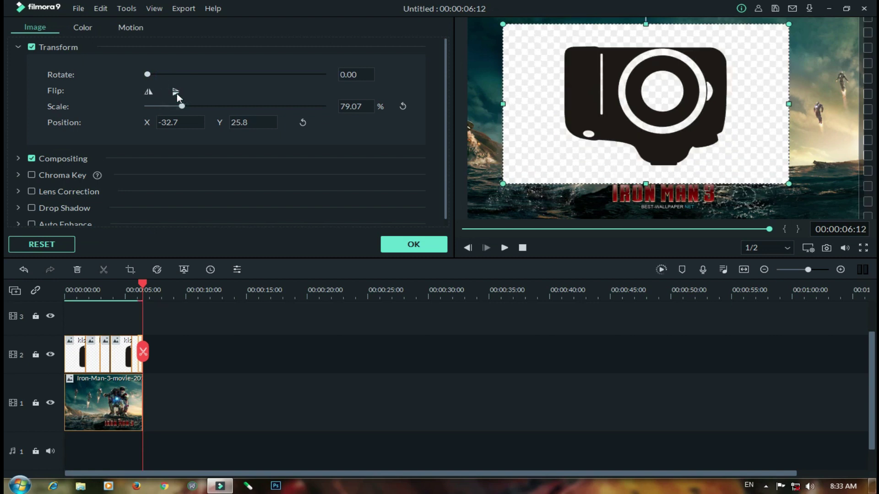
left_click(176, 92)
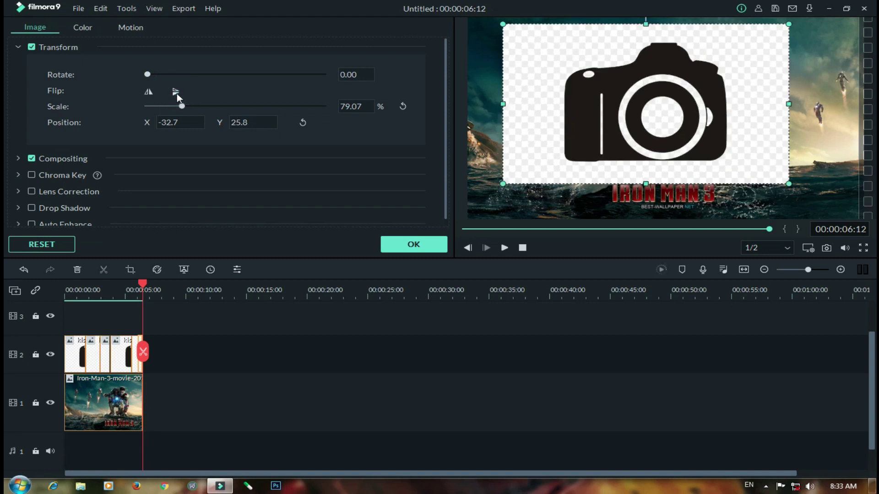
left_click(147, 92)
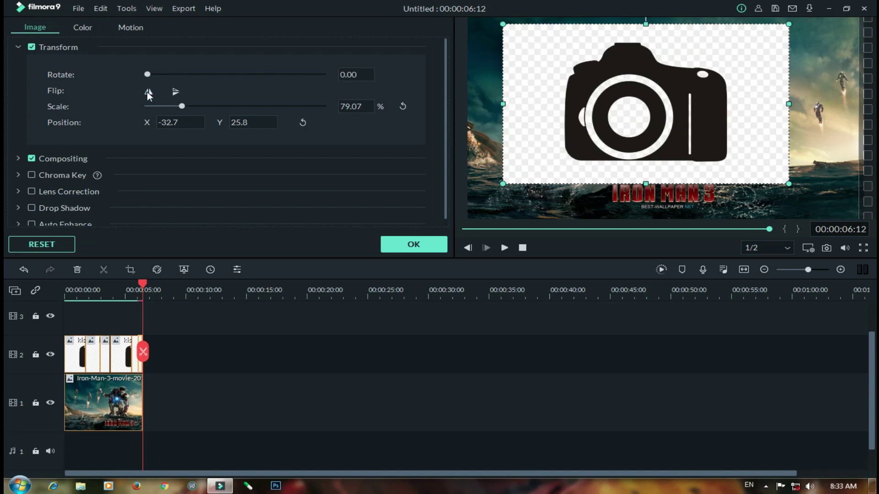
left_click(147, 91)
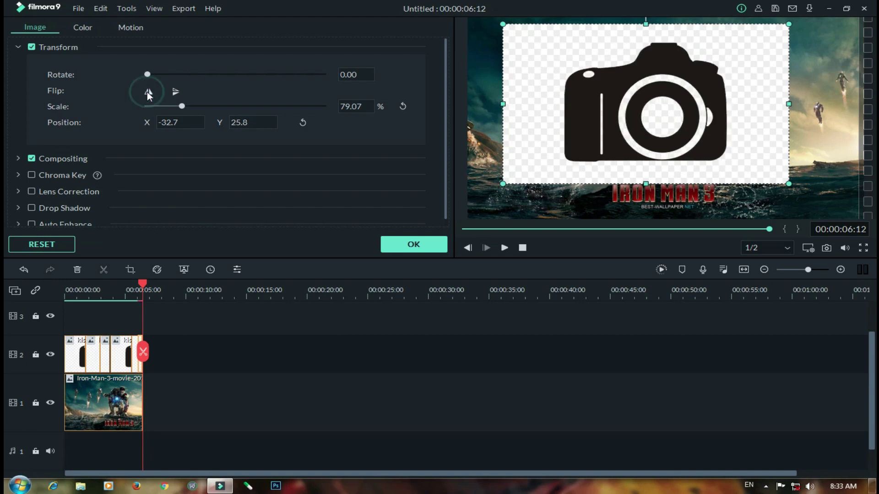
Step: Set the first camera segment's scale to 139.31% and play the timeline from the start
left_click(183, 122)
left_click(64, 362)
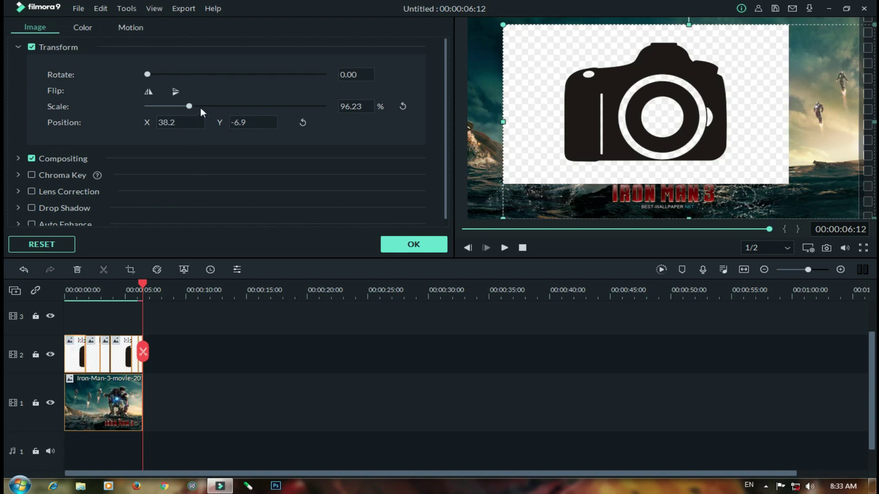
left_click_drag(200, 107, 209, 111)
left_click(186, 123)
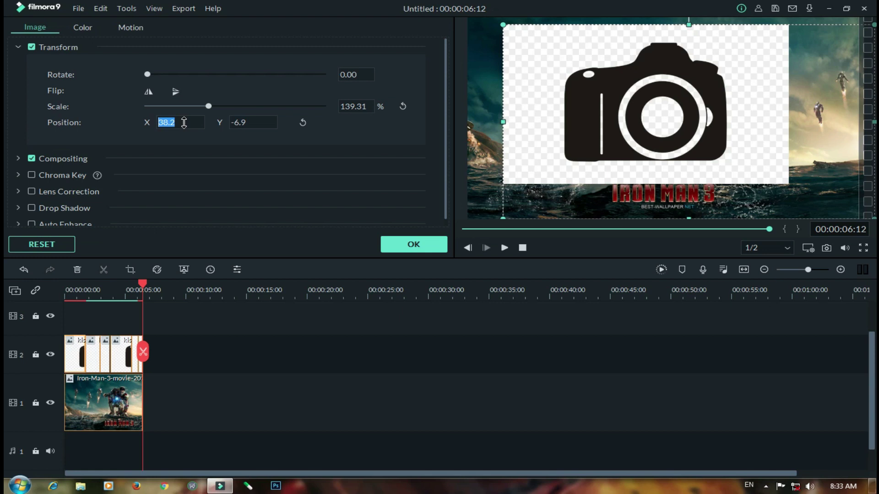
left_click(384, 246)
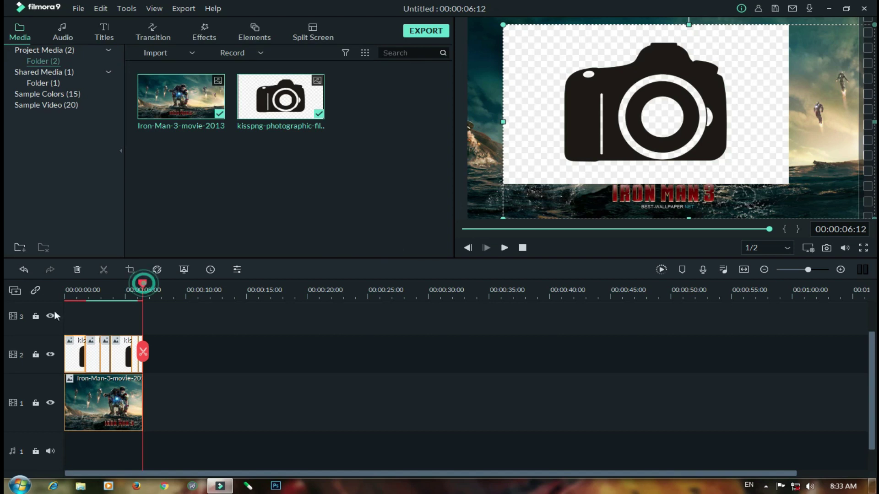
key("space")
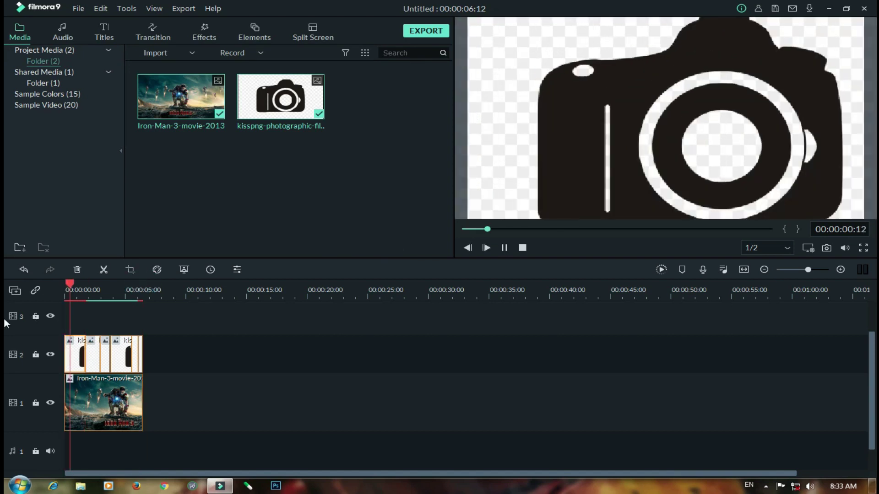